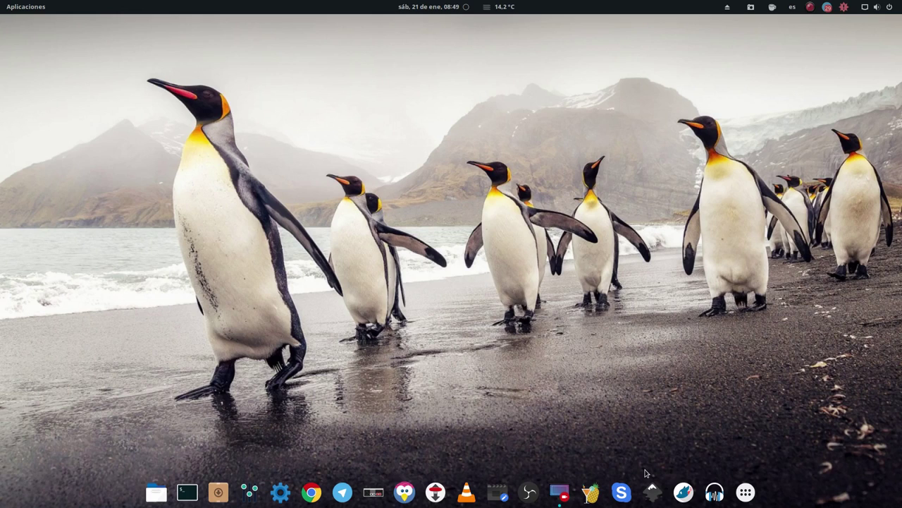
- Launch Inkscape from the desktop dock
left_click(652, 492)
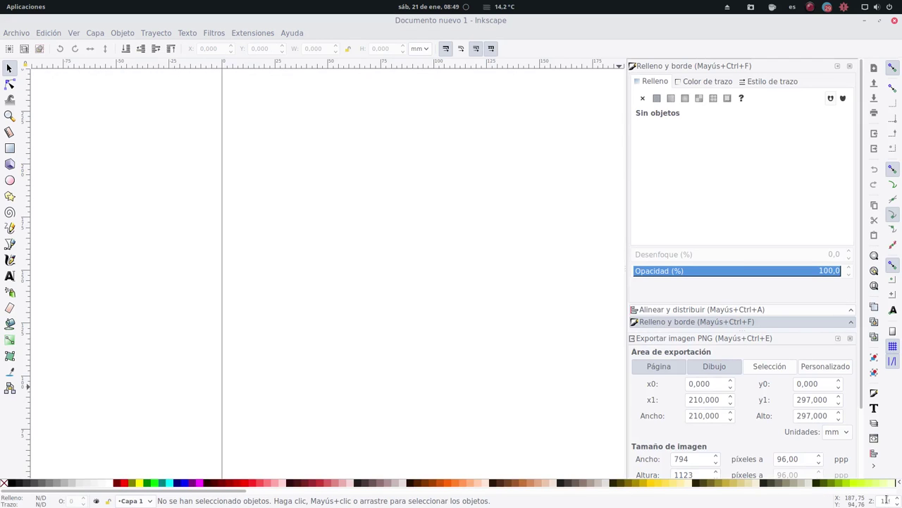
- Zoom out until the whole blank 210 × 297 mm page fits in view
scroll(885, 499, "down", 1)
scroll(885, 499, "down", 1)
scroll(885, 500, "down", 1)
scroll(882, 499, "down", 1)
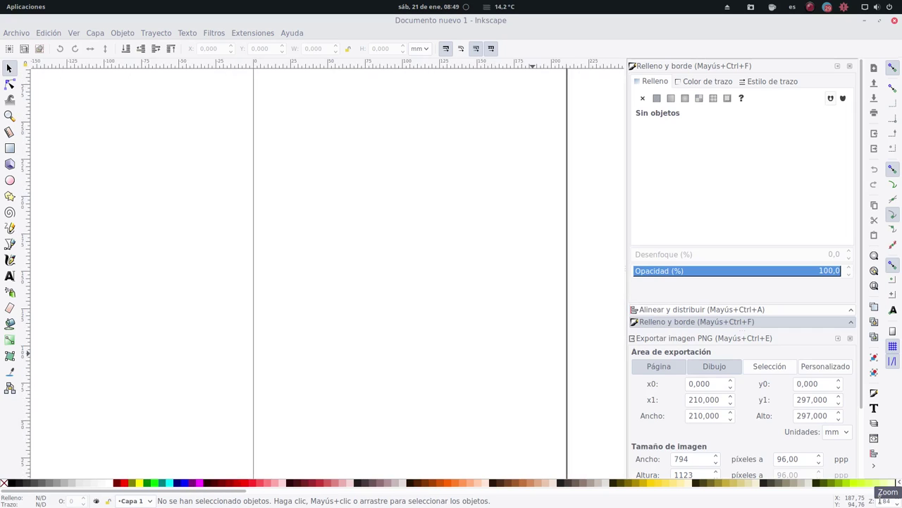
scroll(880, 499, "down", 2)
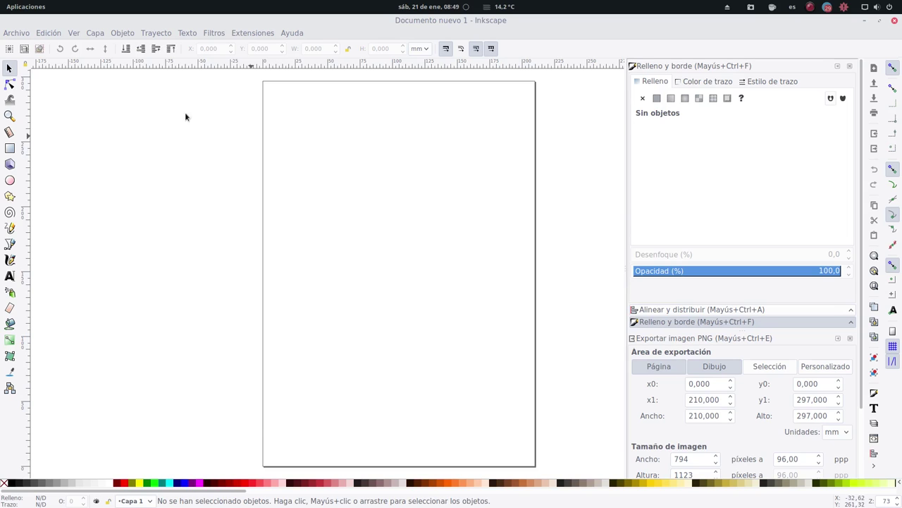
- Set the document to 1920 × 1080 landscape with the page border shown on top of the drawing
left_click(16, 34)
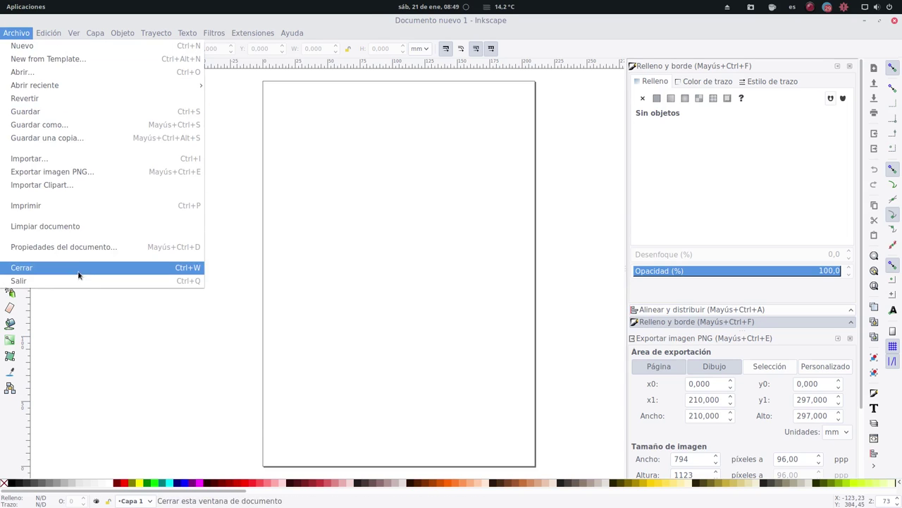
left_click(79, 246)
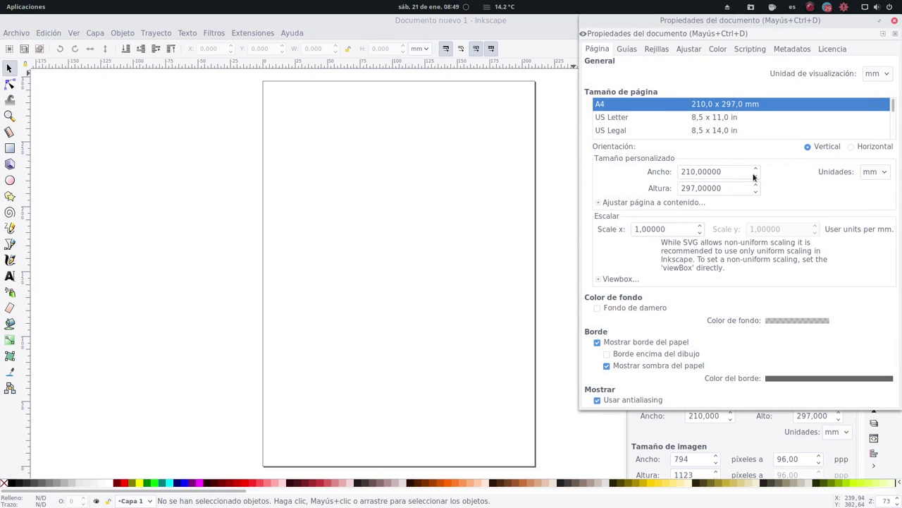
left_click_drag(726, 172, 555, 164)
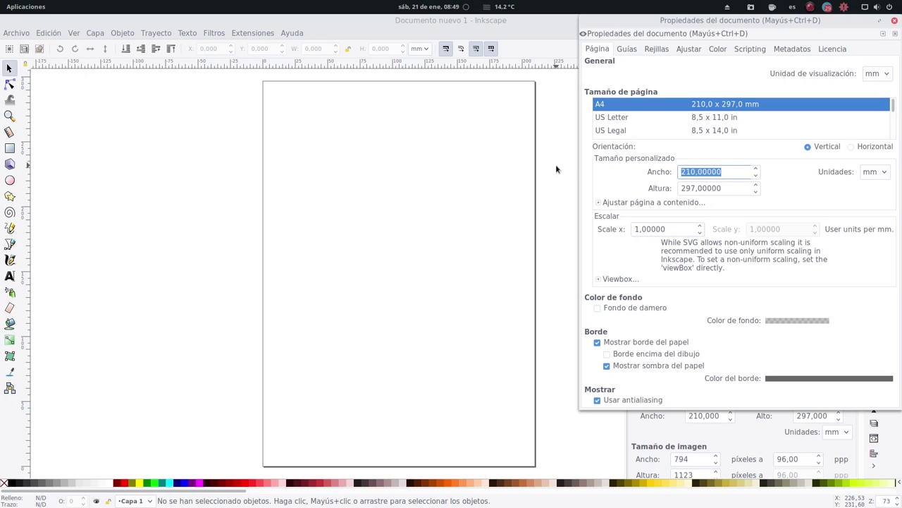
type("1920")
key("Tab")
type("10")
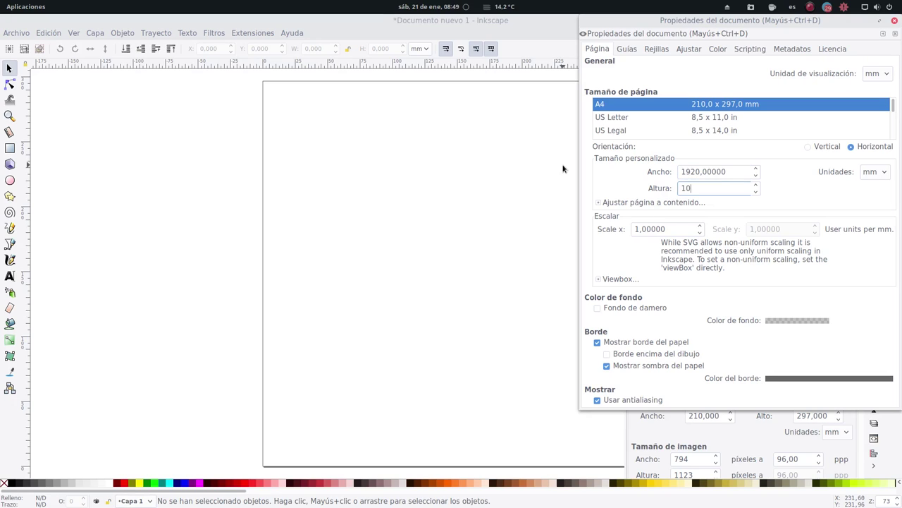
type("80")
key("Return")
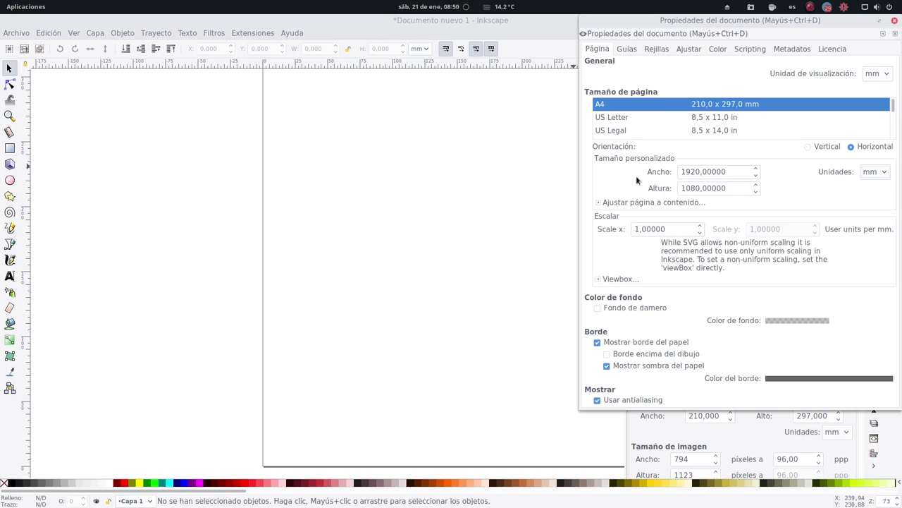
left_click(625, 359)
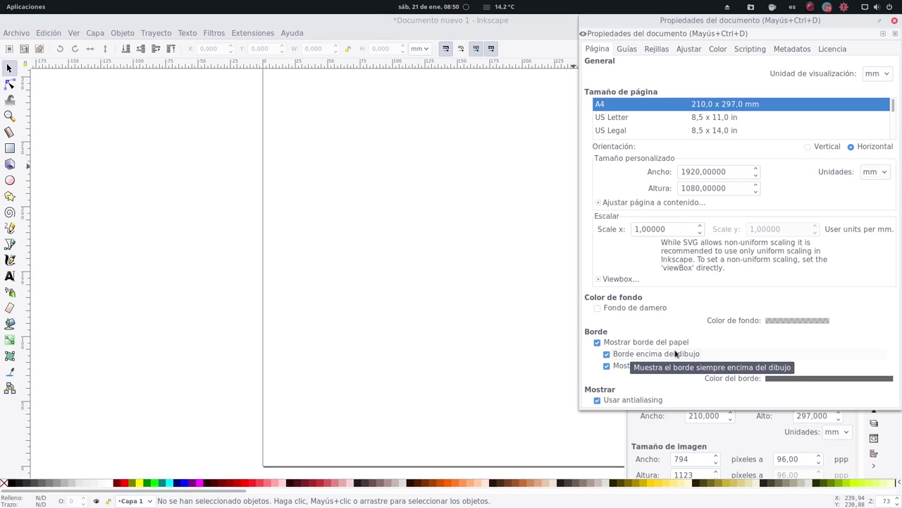
left_click(894, 22)
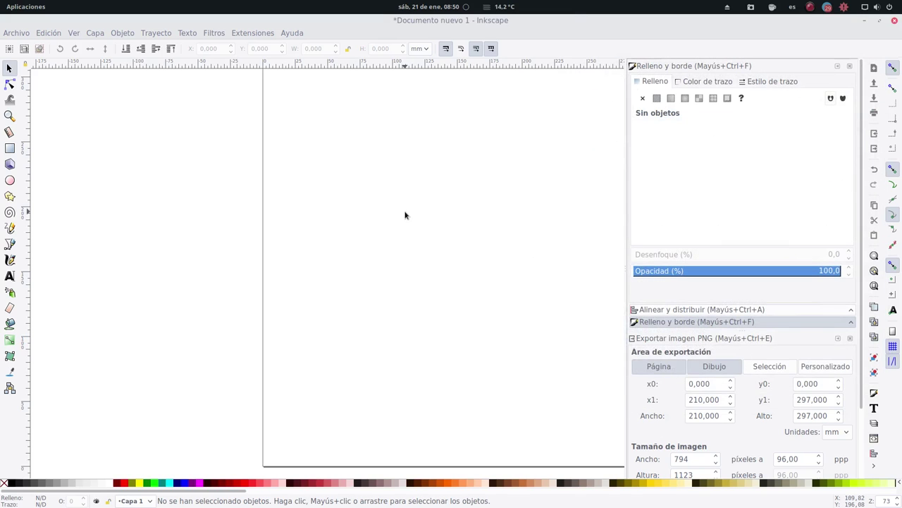
- Draw an orange ff6600ff rectangle covering the entire 1920 × 1080 page
key("5")
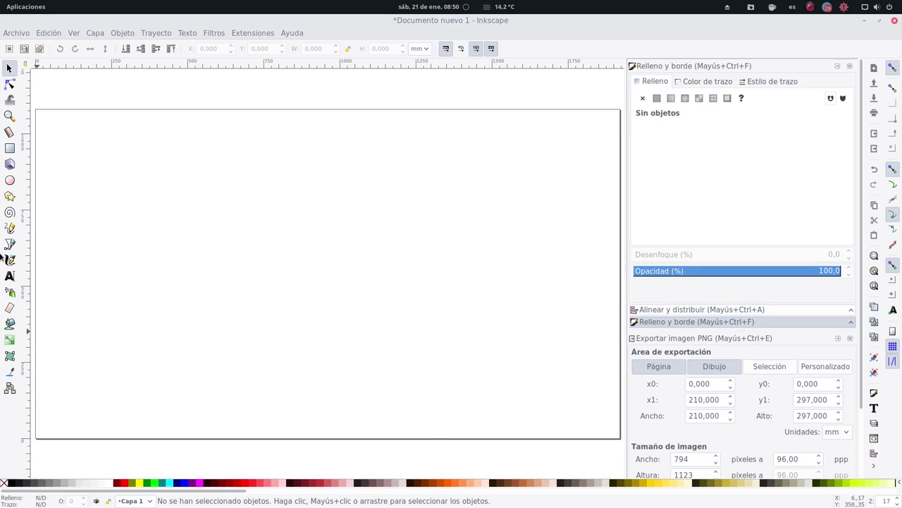
left_click(9, 148)
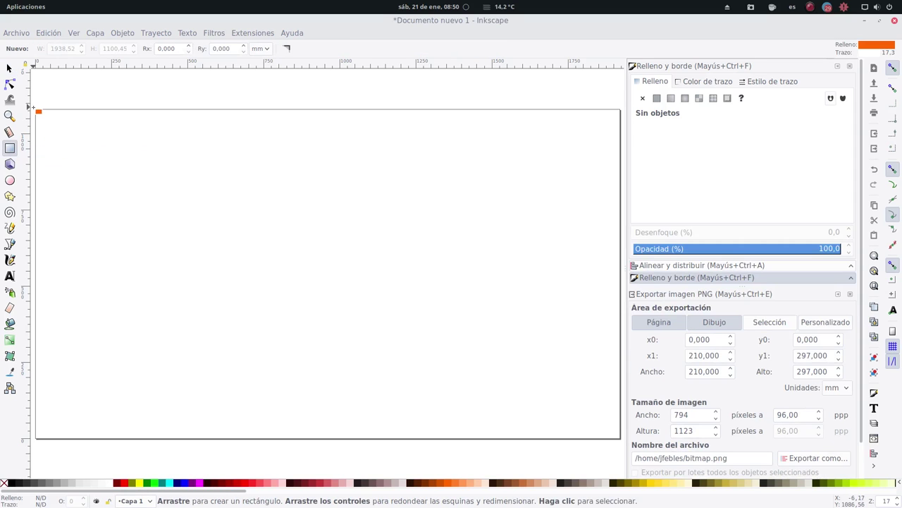
mouse_move(35, 110)
left_mouse_down()
mouse_move(236, 335)
mouse_move(626, 445)
left_mouse_up()
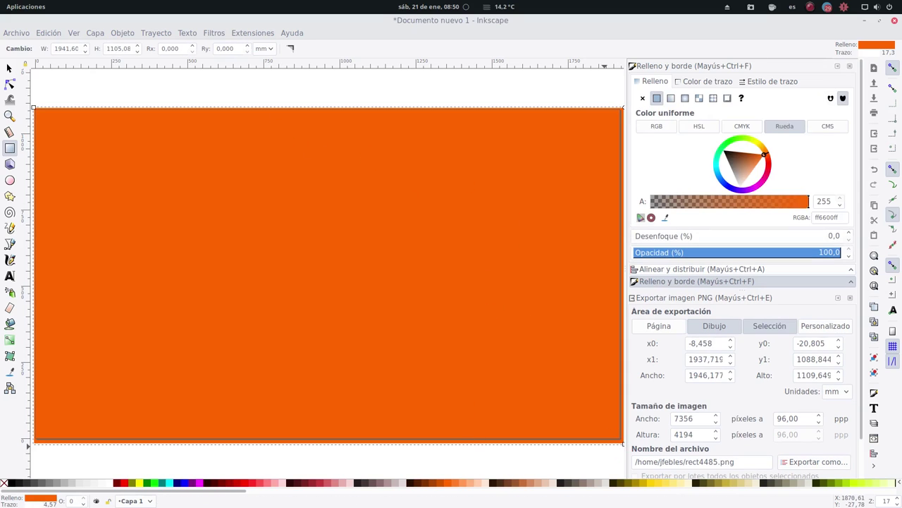
scroll(883, 502, "up", 1)
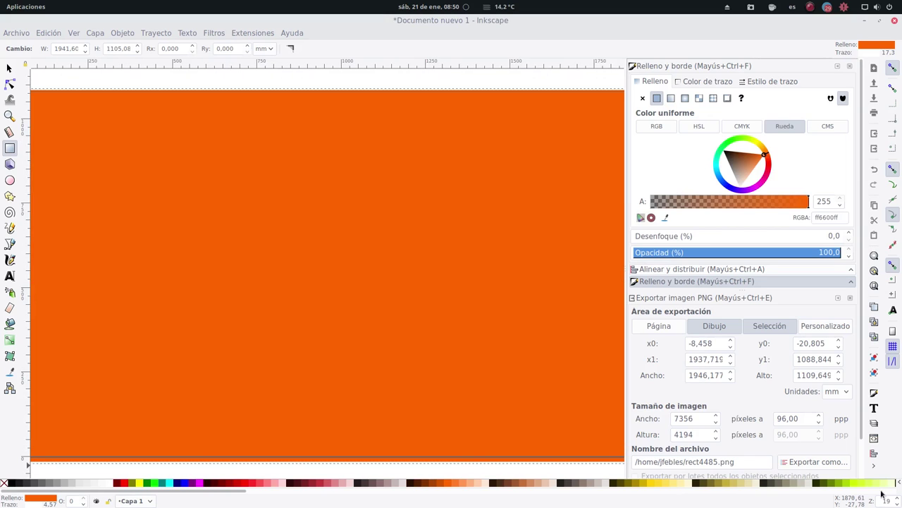
scroll(883, 499, "up", 1)
scroll(884, 499, "up", 2)
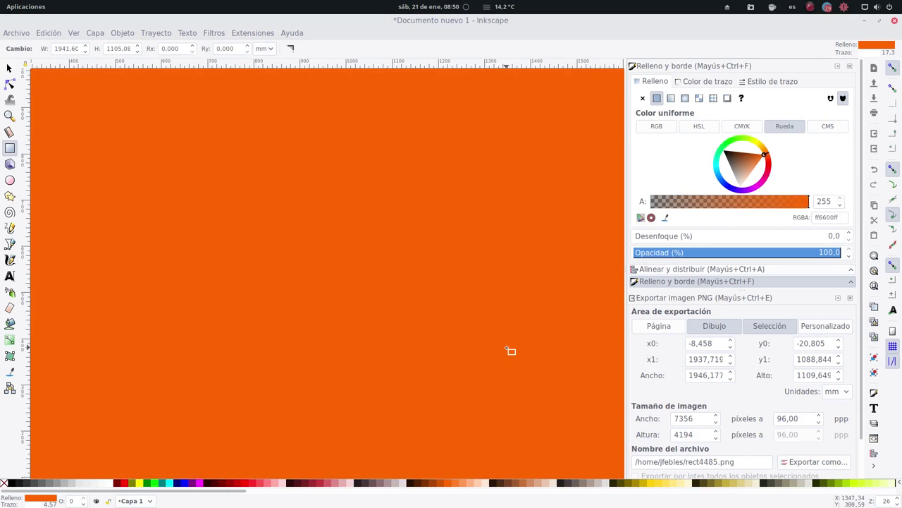
scroll(510, 350, "up", 2)
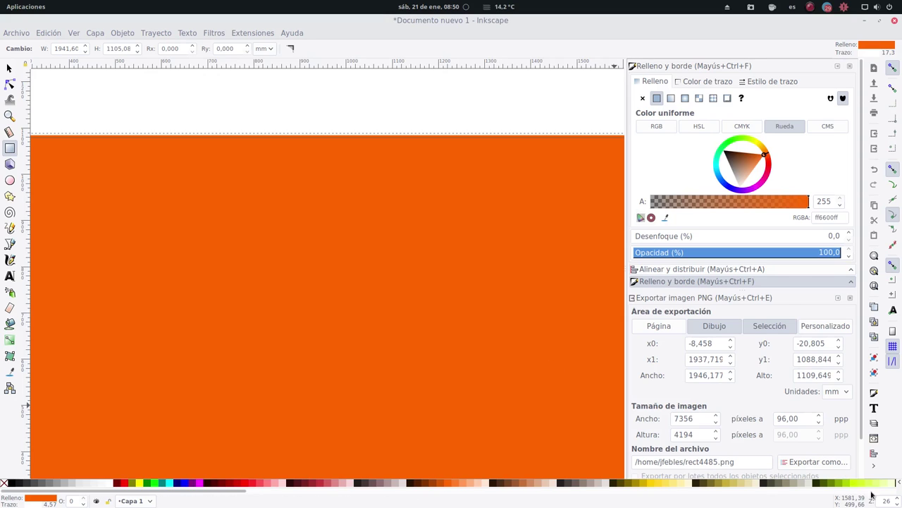
key("5")
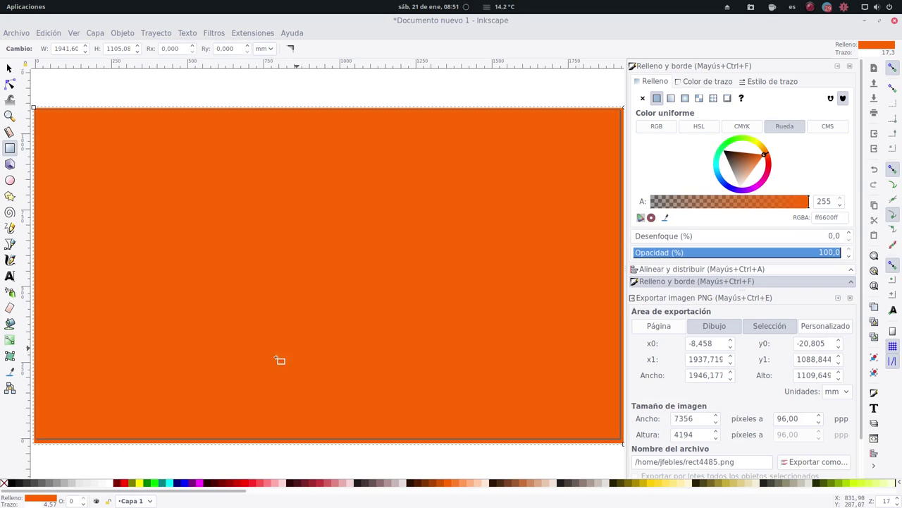
- Give the rectangle a linear gradient from its bottom-left to its top-right corner
left_click(10, 341)
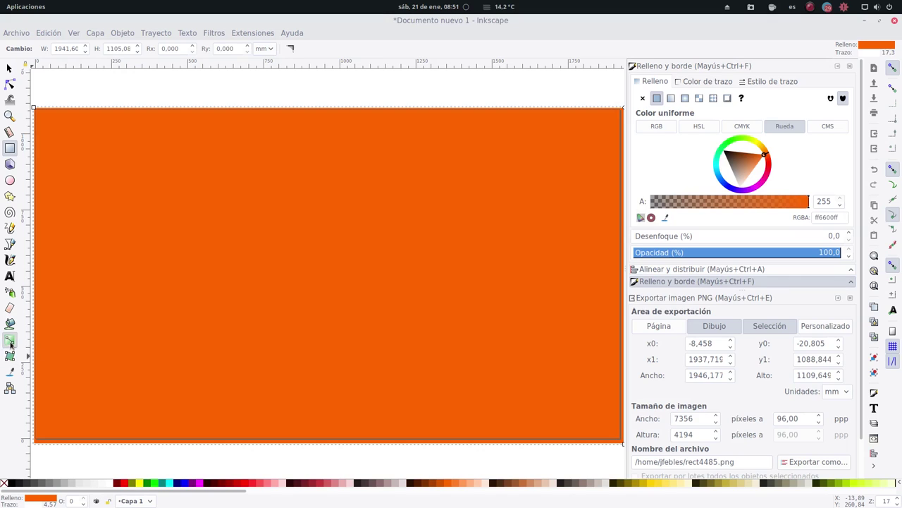
double_click(251, 341)
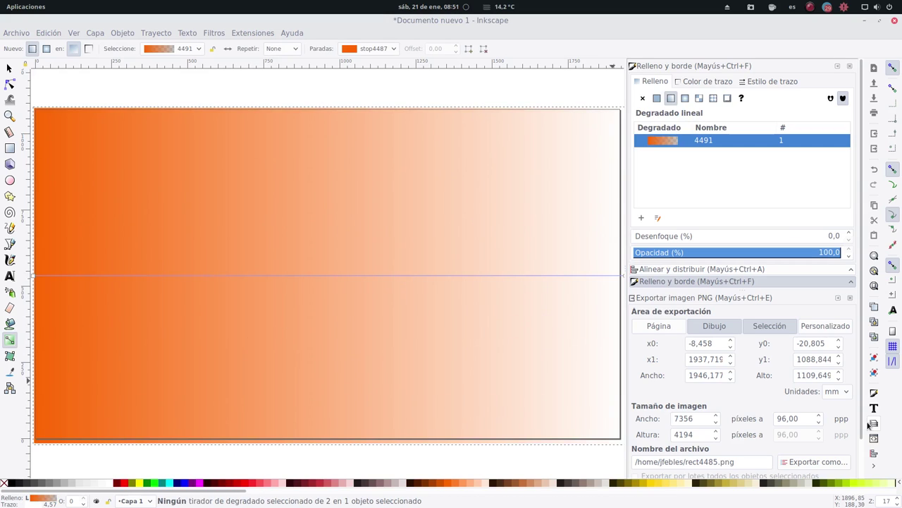
scroll(886, 500, "down", 1)
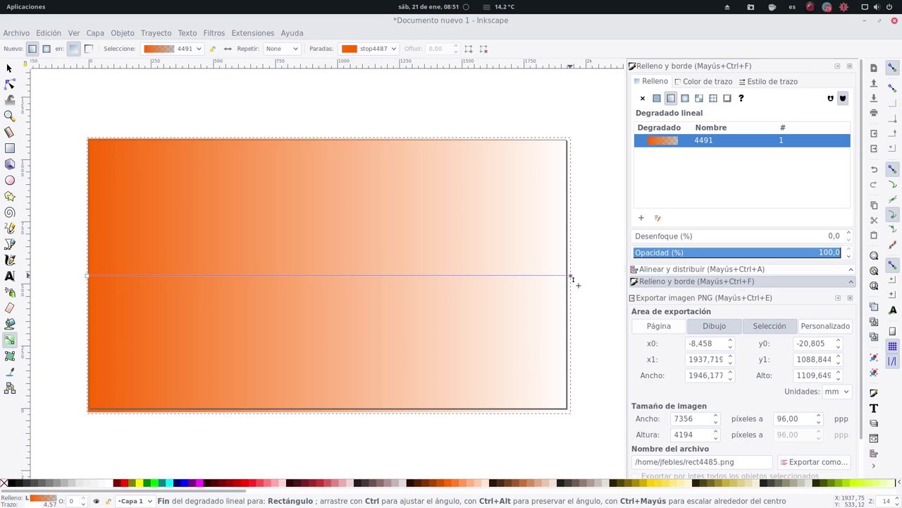
left_click_drag(572, 278, 566, 141)
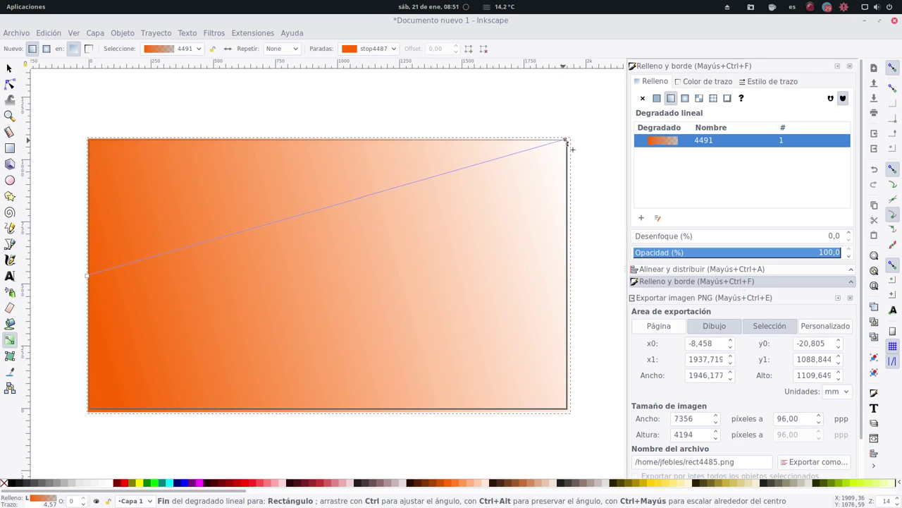
left_click(568, 139)
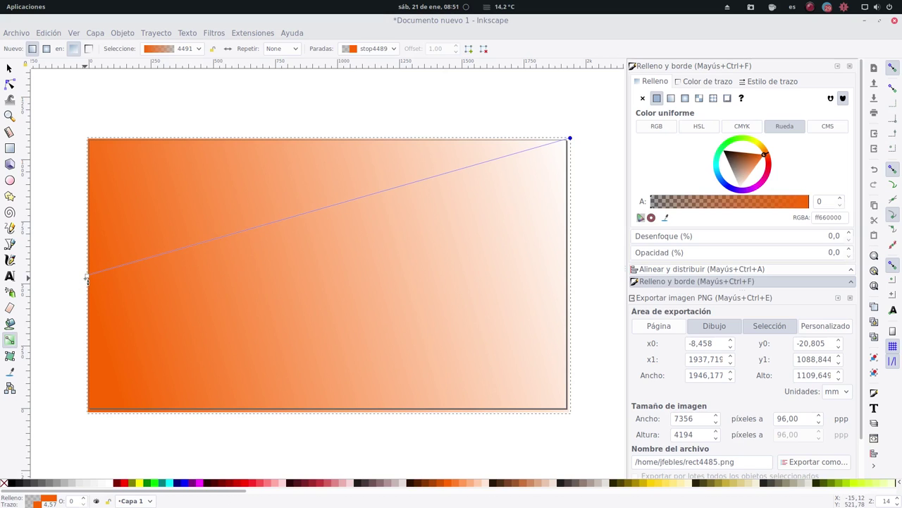
left_click_drag(86, 279, 89, 408)
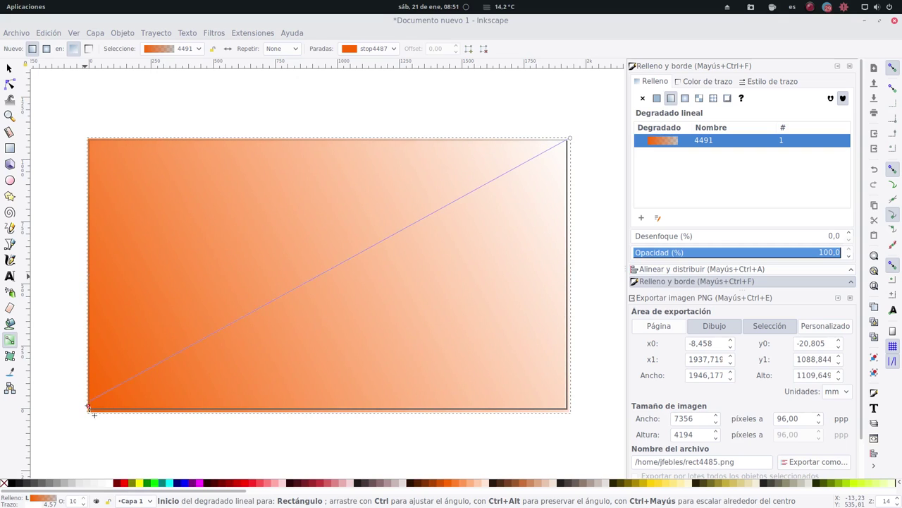
left_click(570, 139)
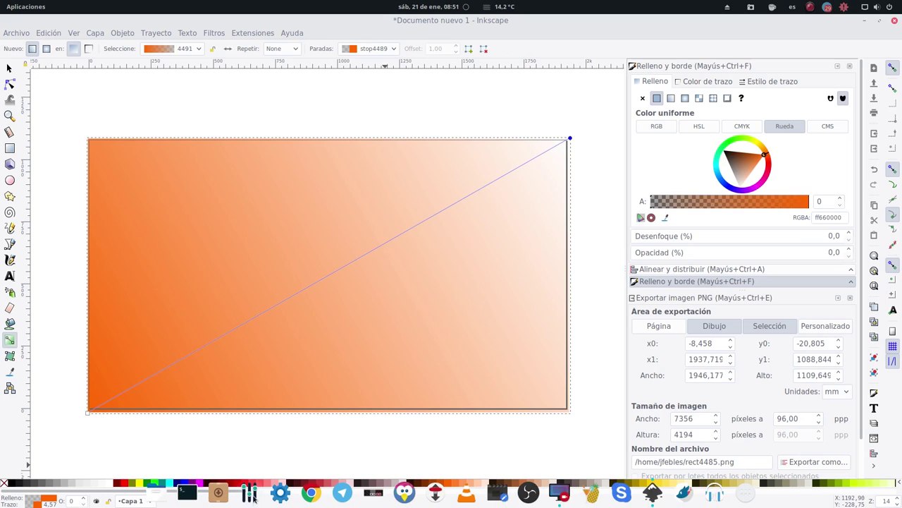
- Make the gradient's top-right stop red and move its orange start toward the middle
left_click(123, 483)
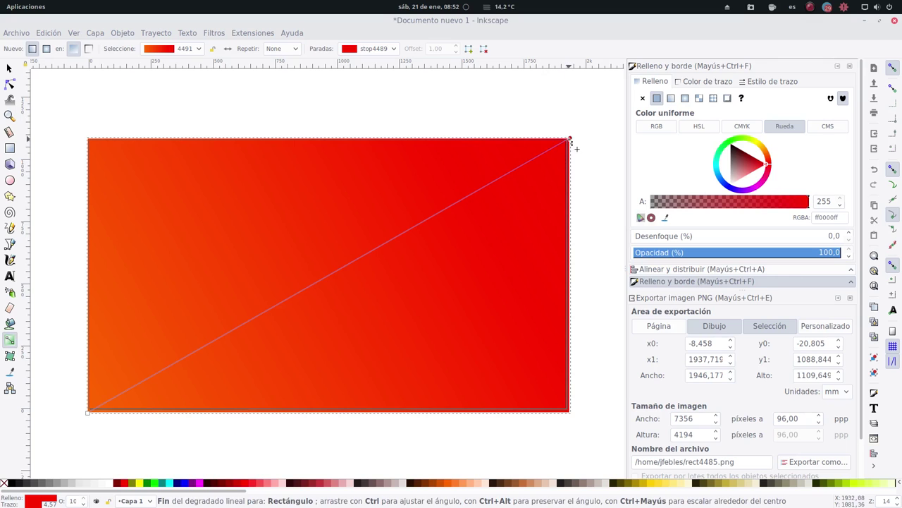
mouse_move(571, 141)
left_mouse_down()
mouse_move(256, 294)
mouse_move(210, 357)
left_mouse_up()
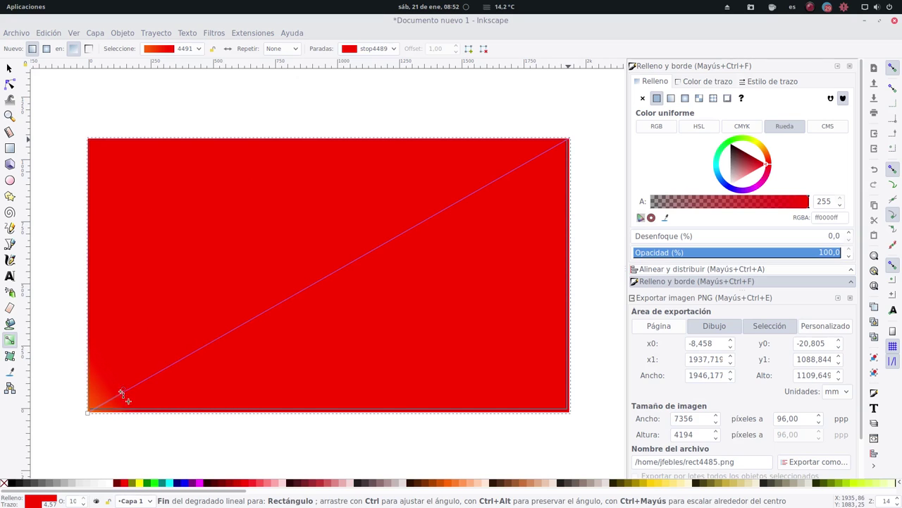
mouse_move(141, 377)
left_mouse_down()
mouse_move(106, 400)
mouse_move(571, 148)
left_mouse_up()
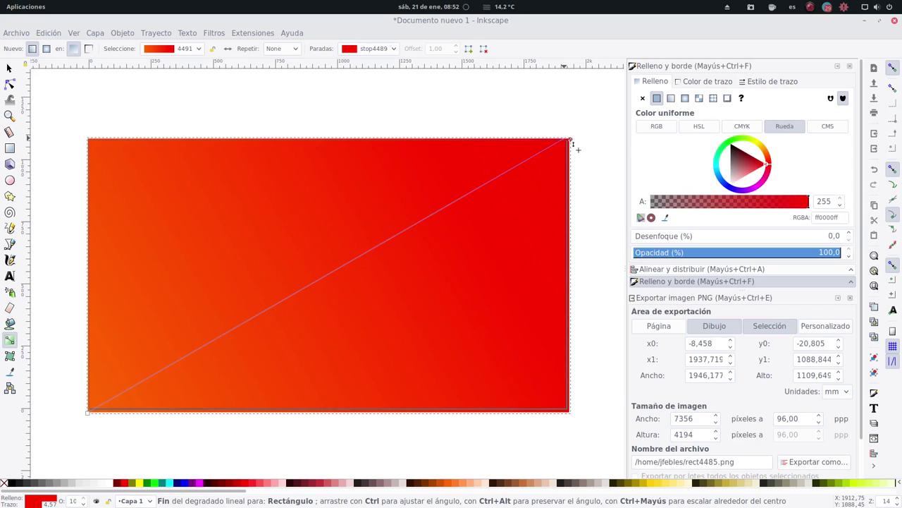
left_click_drag(571, 148, 569, 138)
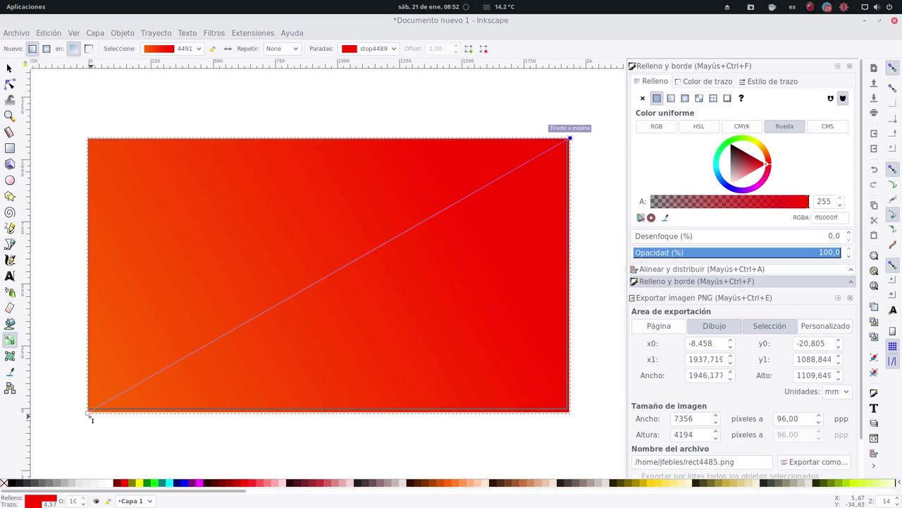
mouse_move(104, 404)
left_mouse_down()
mouse_move(316, 284)
mouse_move(308, 286)
left_mouse_up()
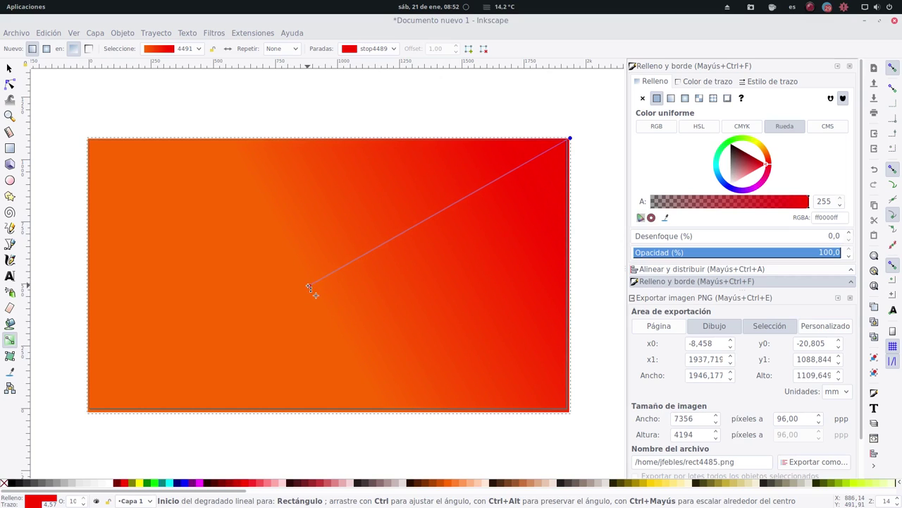
left_click_drag(309, 287, 309, 286)
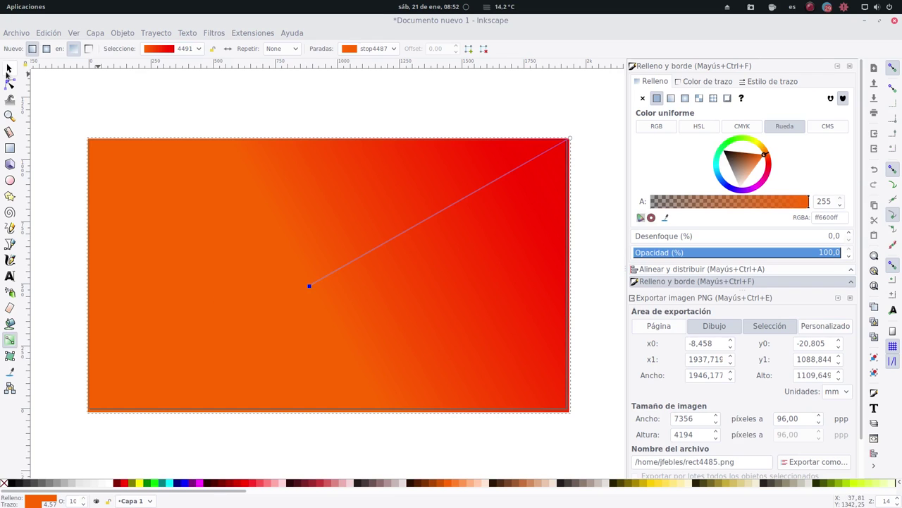
key("s")
key("Escape")
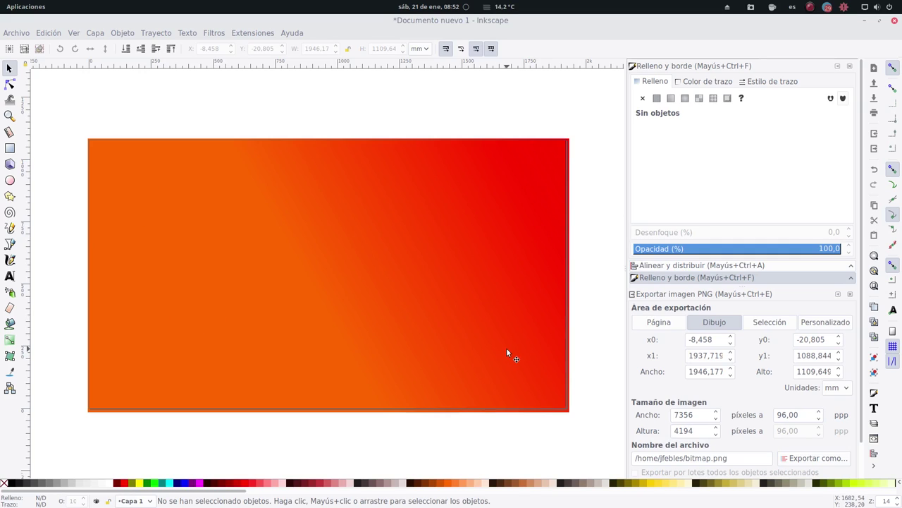
- Open the recent Podcast Linux 2017.svg banner and fit it in view
left_click(16, 32)
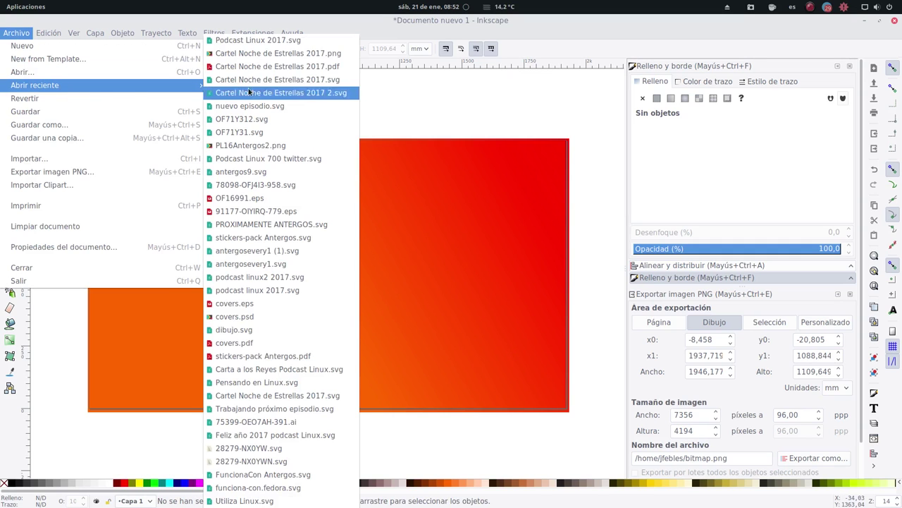
left_click(296, 41)
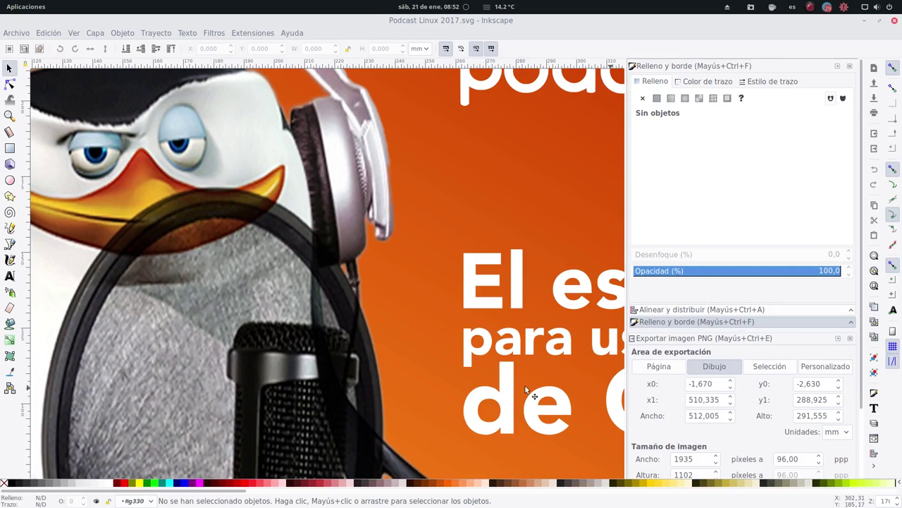
key("e")
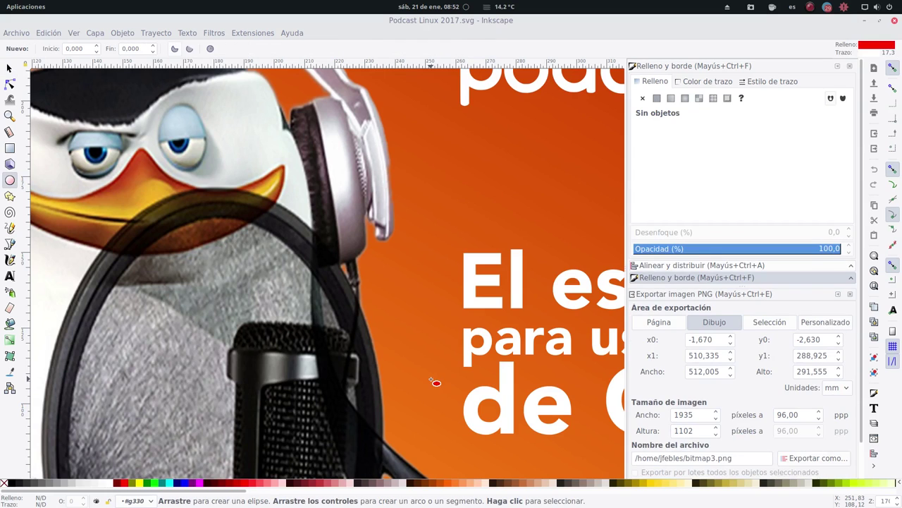
key("5")
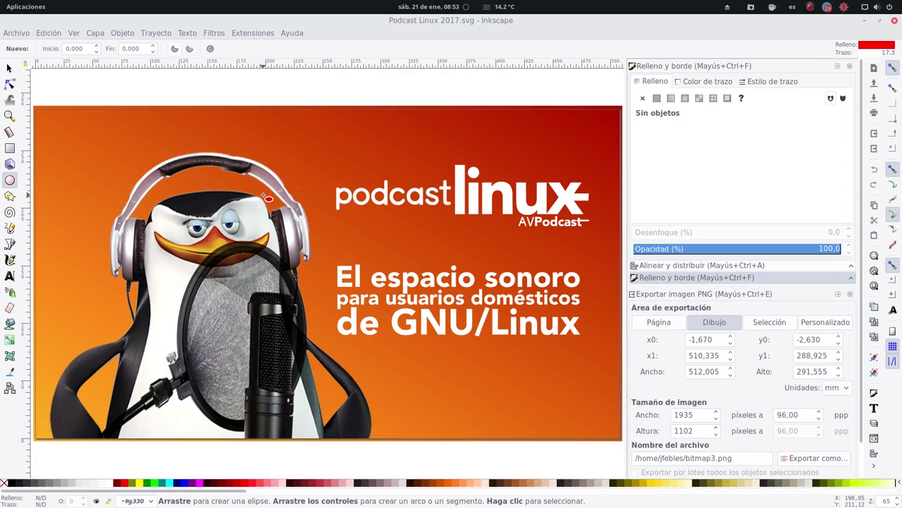
- Select and copy the podcast linux logo group
left_click(9, 68)
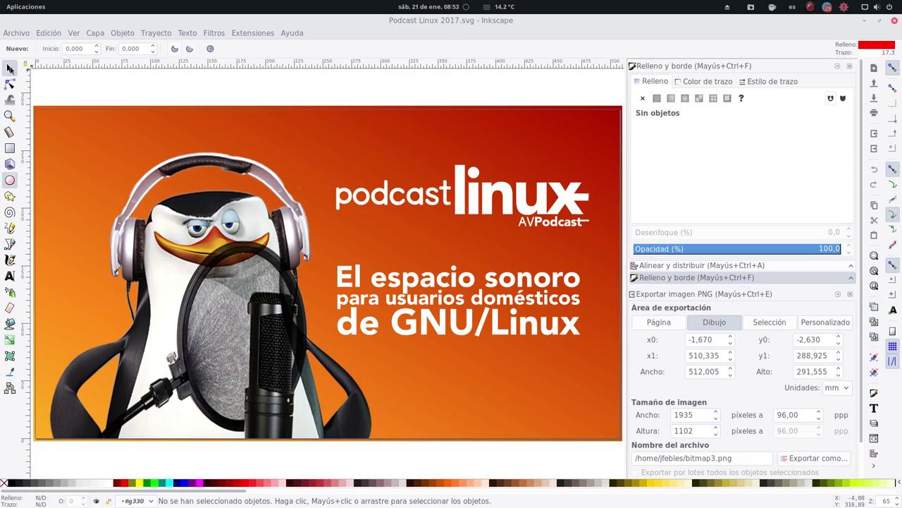
left_click(489, 188)
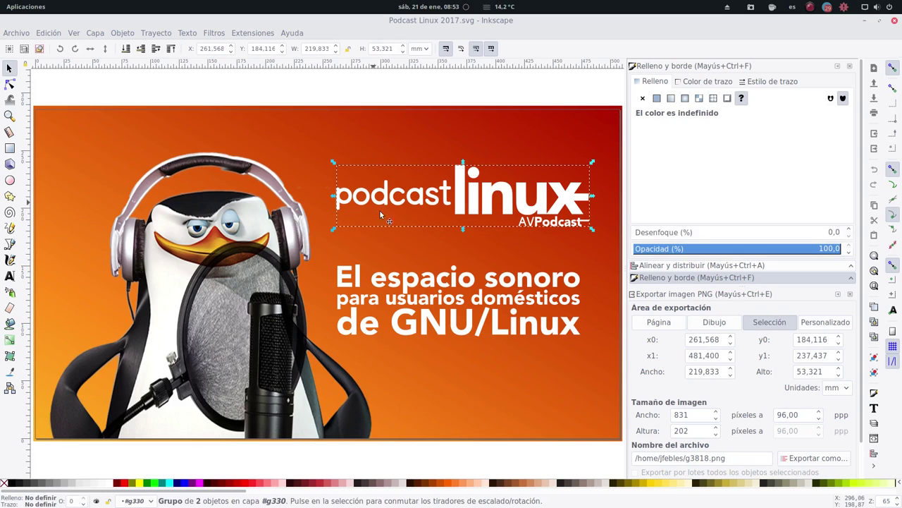
key("ctrl")
mouse_move(2, 2)
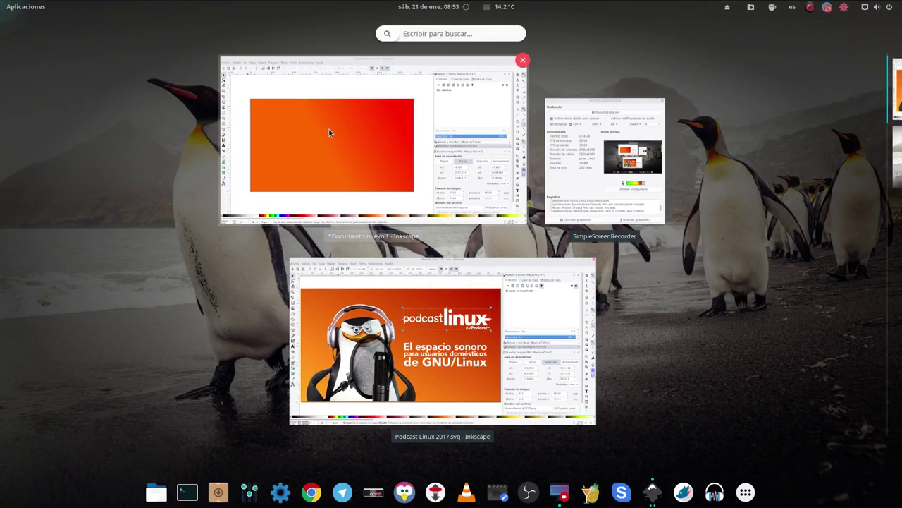
- Paste the logo into the gradient document and enlarge it with locked proportions
left_click(330, 135)
key("ctrl+v")
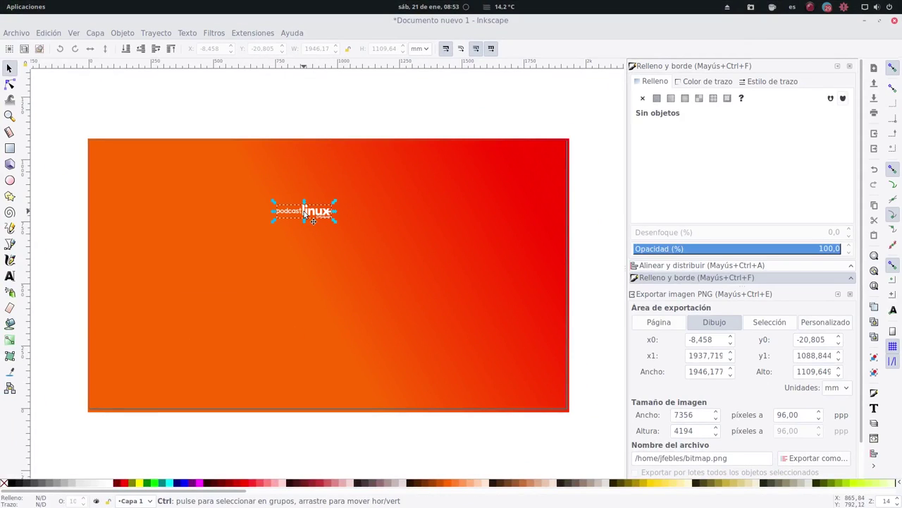
left_click(348, 48)
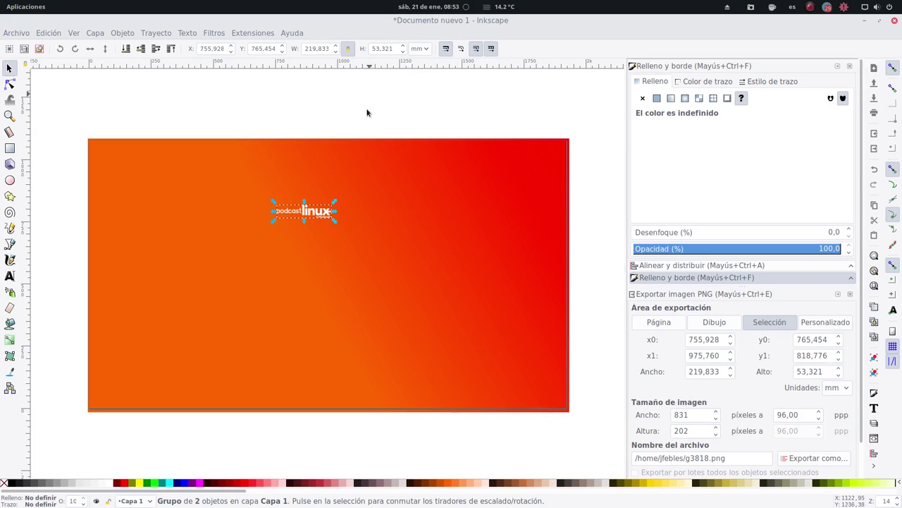
left_click_drag(334, 222, 531, 387)
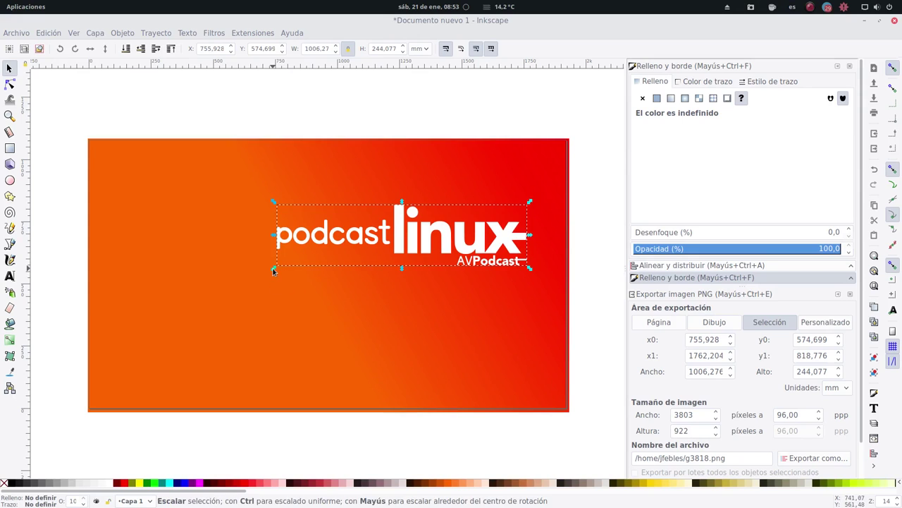
left_click_drag(274, 269, 94, 333)
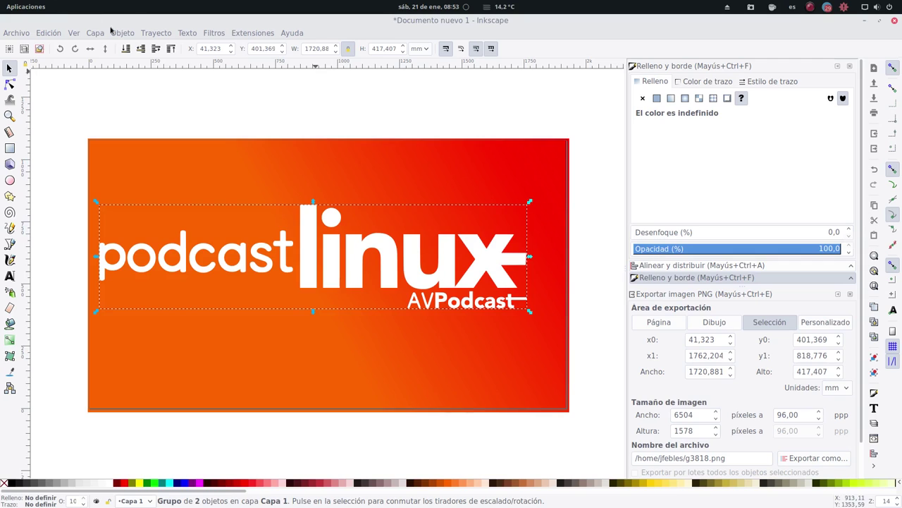
- Centre the logo horizontally and vertically relative to the page
left_click(712, 266)
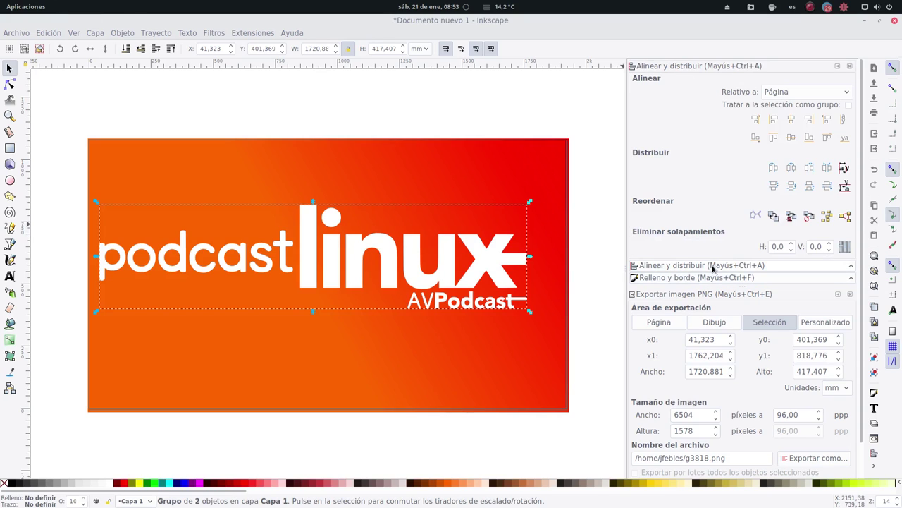
left_click(783, 96)
left_click(781, 96)
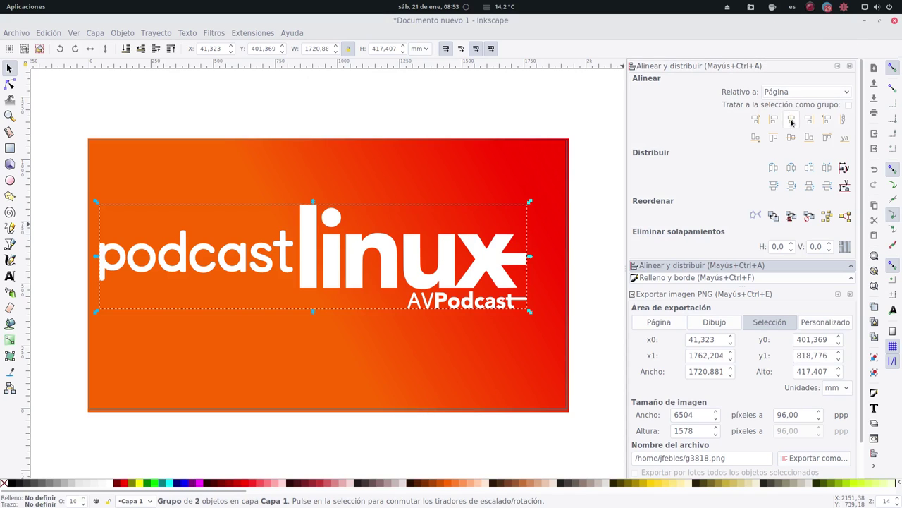
left_click(791, 120)
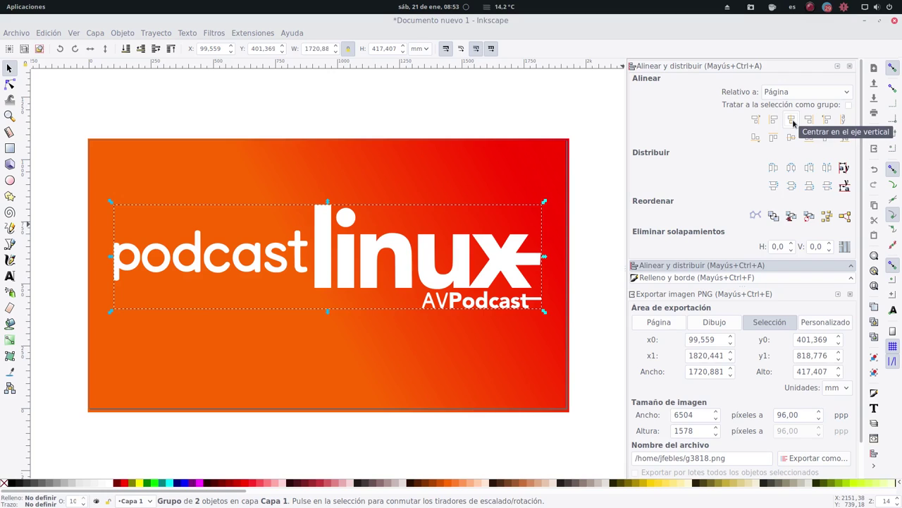
left_click(791, 136)
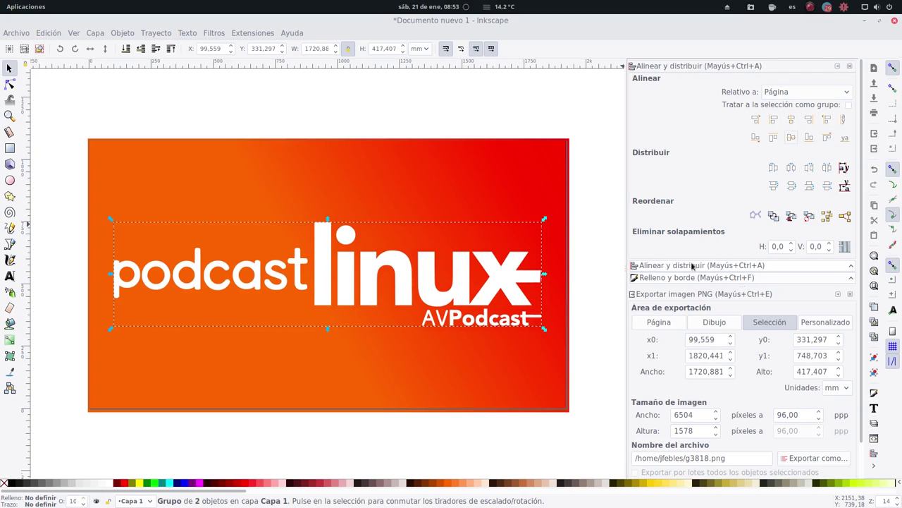
left_click(574, 105)
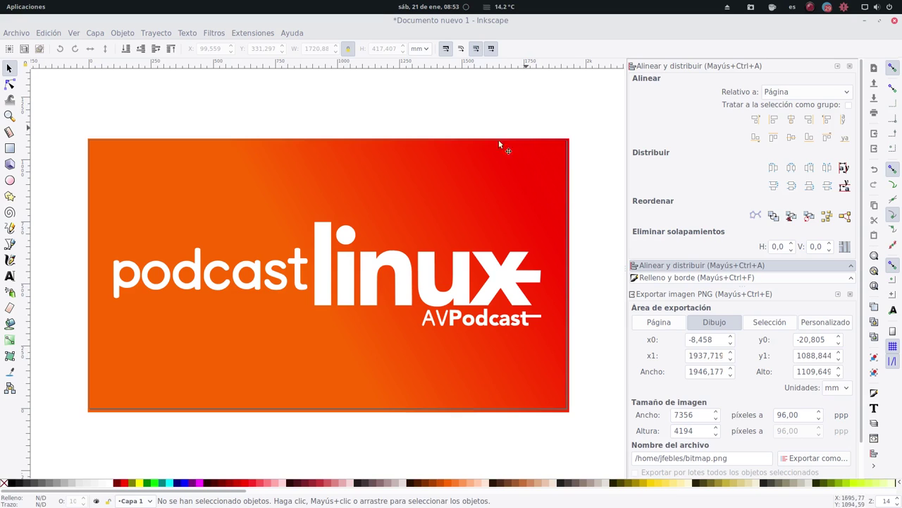
- Try a flat fill on the rectangle in Fill and Stroke, then revert to the gradient
left_click(475, 177)
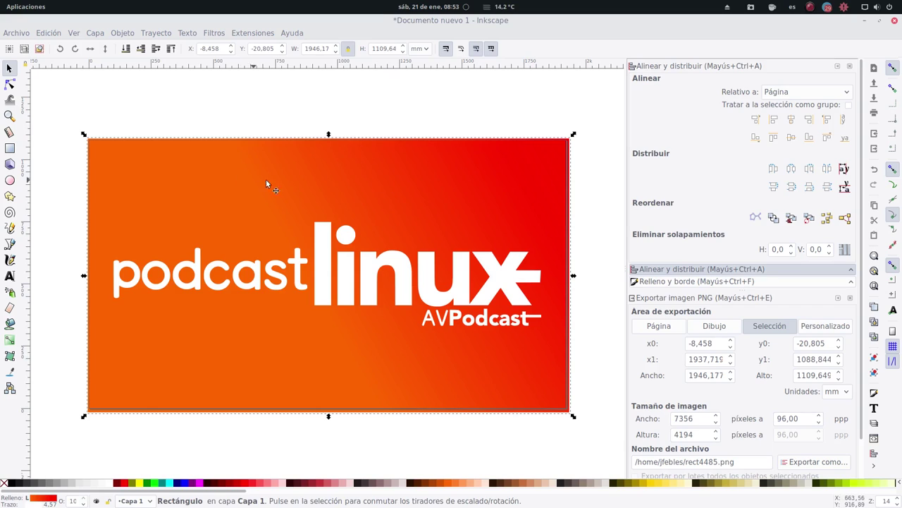
left_click(656, 281)
left_click(657, 99)
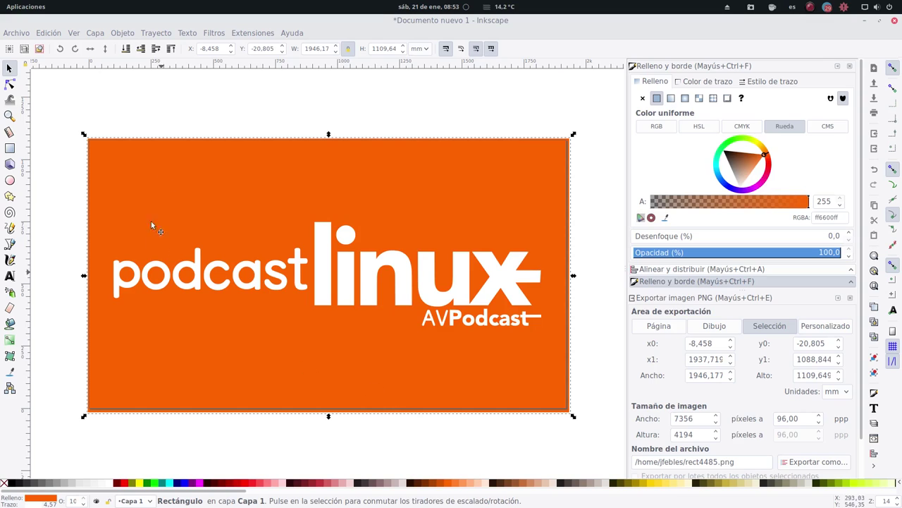
left_click(672, 100)
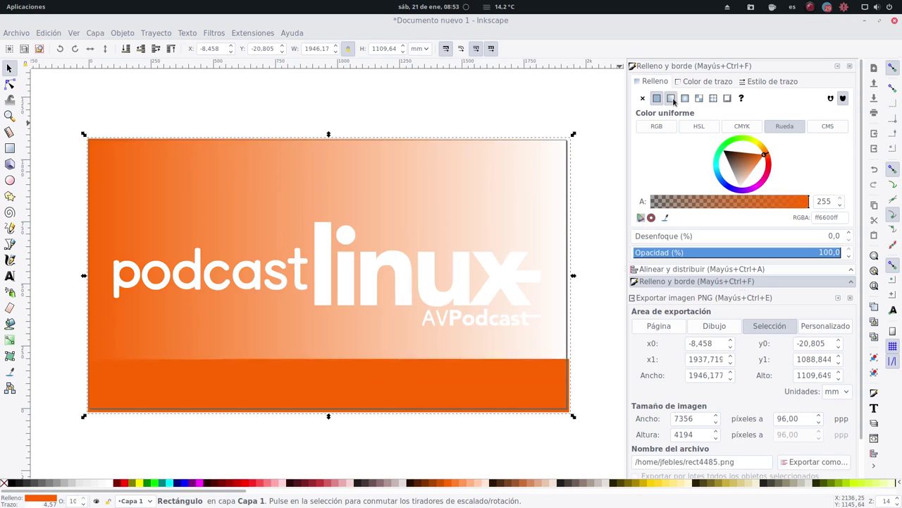
left_click(656, 99)
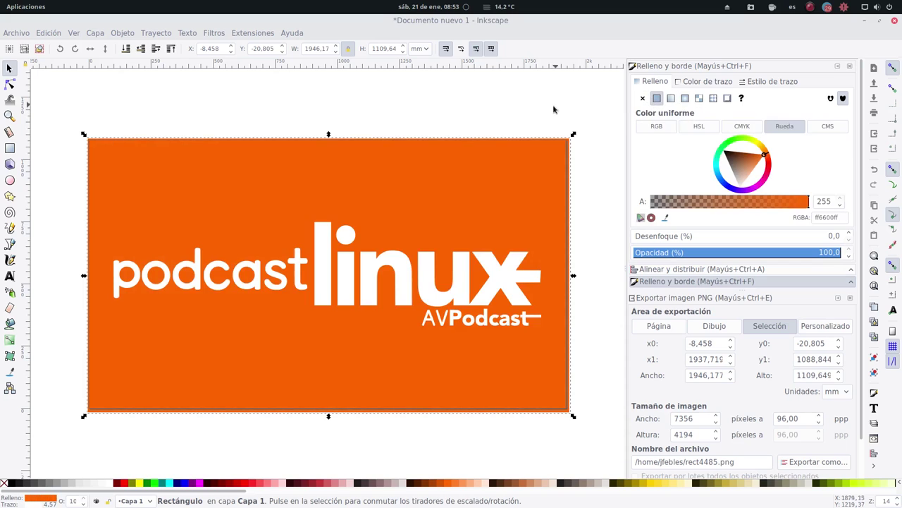
key("ctrl+shift+z")
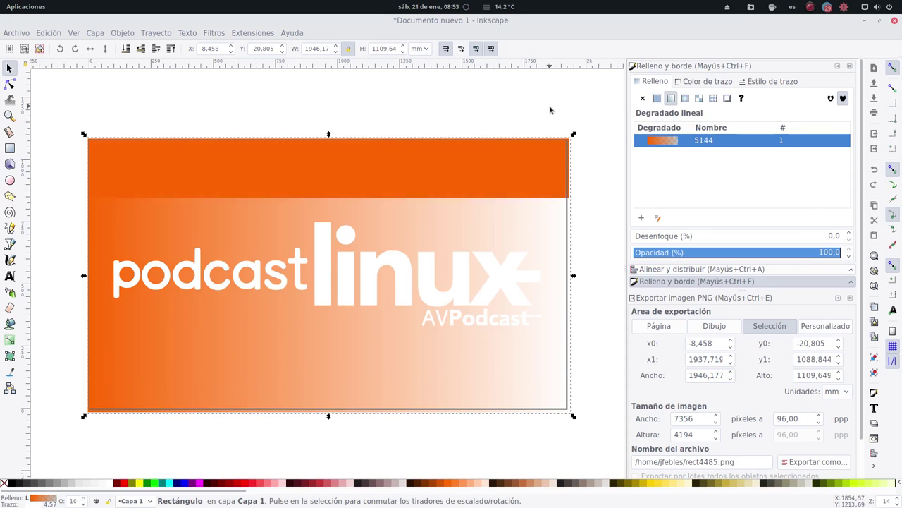
key("ctrl+z")
key("ctrl+shift+z")
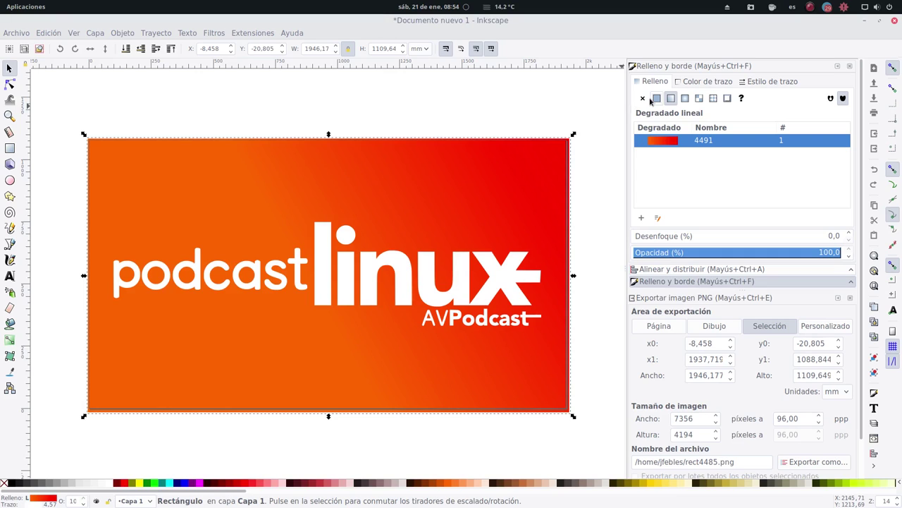
left_click(656, 98)
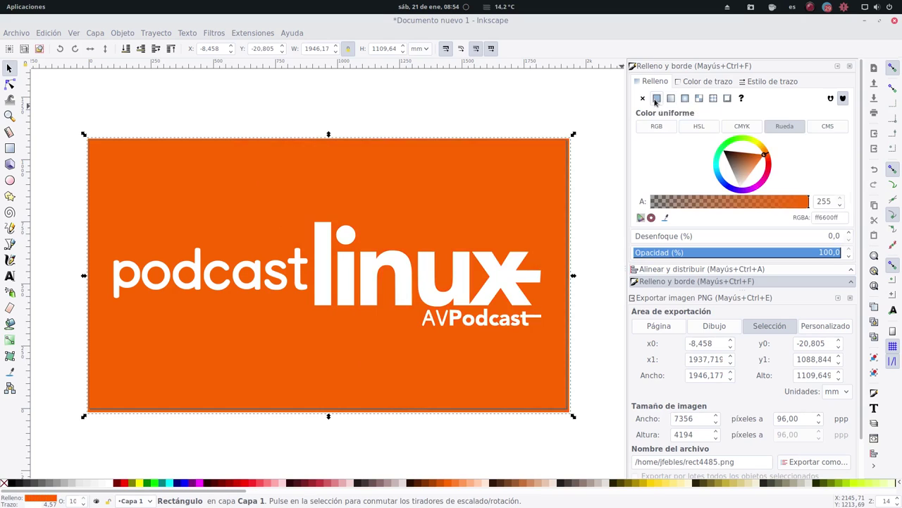
key("ctrl+z")
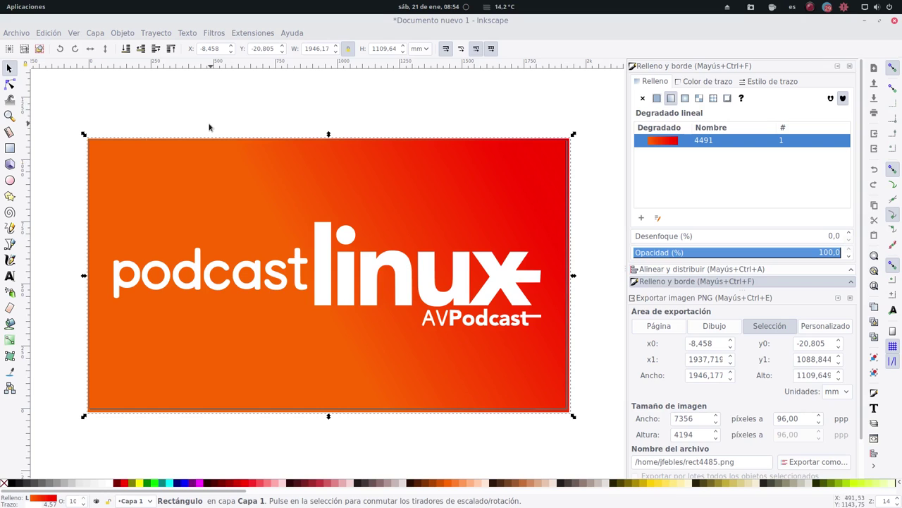
- Nudge the gradient's orange start point slightly higher behind the logo
left_click(10, 339)
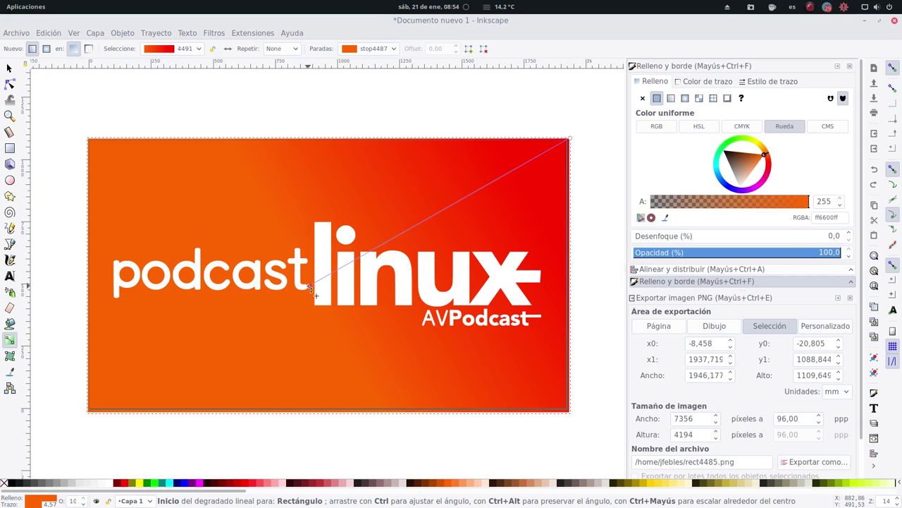
mouse_move(308, 288)
left_mouse_down()
mouse_move(273, 213)
mouse_move(373, 254)
mouse_move(320, 285)
mouse_move(315, 263)
left_mouse_up()
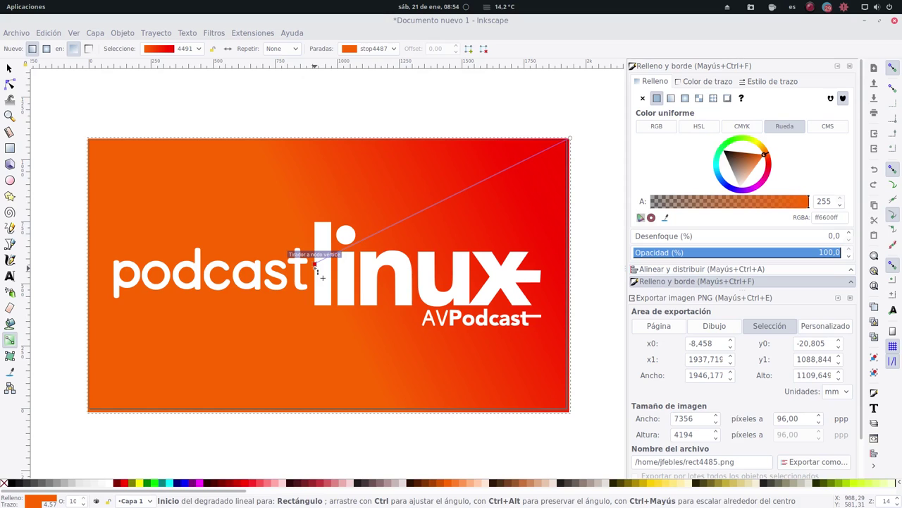
left_click(9, 68)
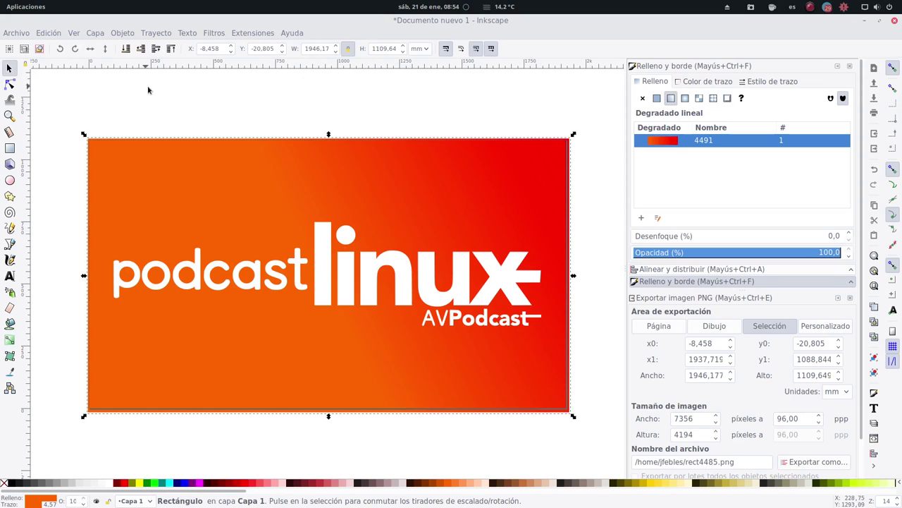
left_click(206, 92)
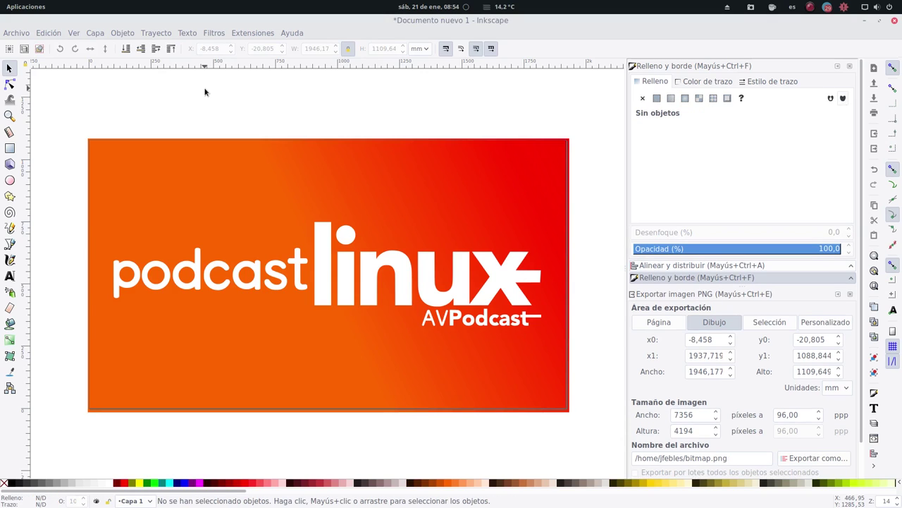